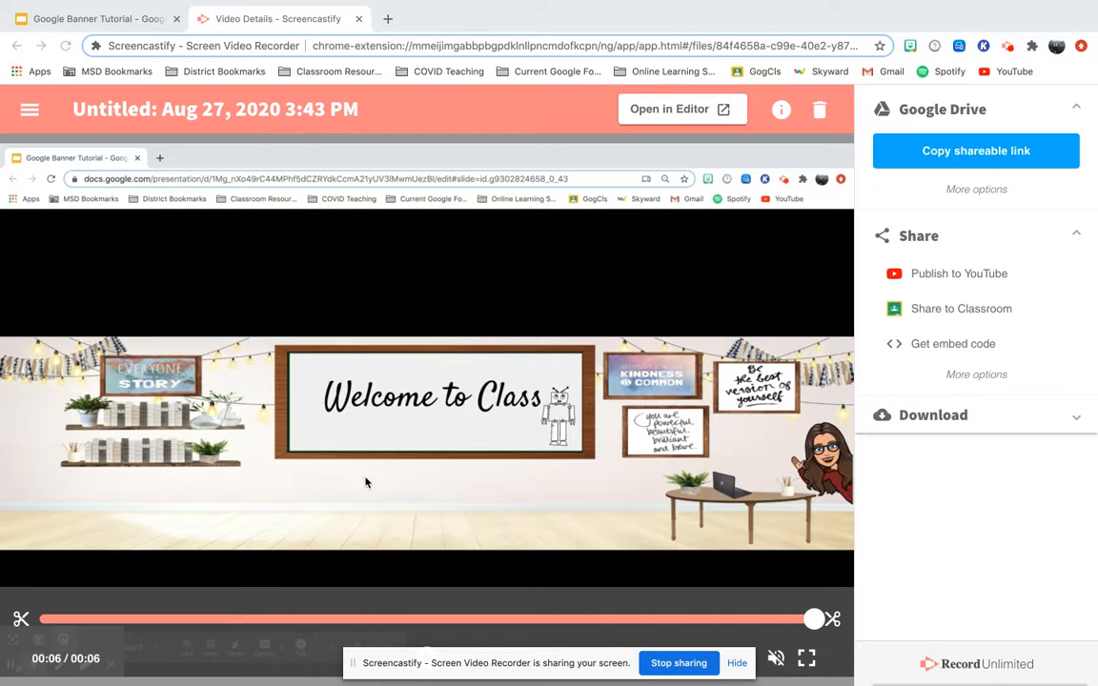
Move the trim start of the banner recording slightly forward to cut the opening fraction of a second before the avatar walks in.
{"action": "left_click", "coordinate": [737, 662]}
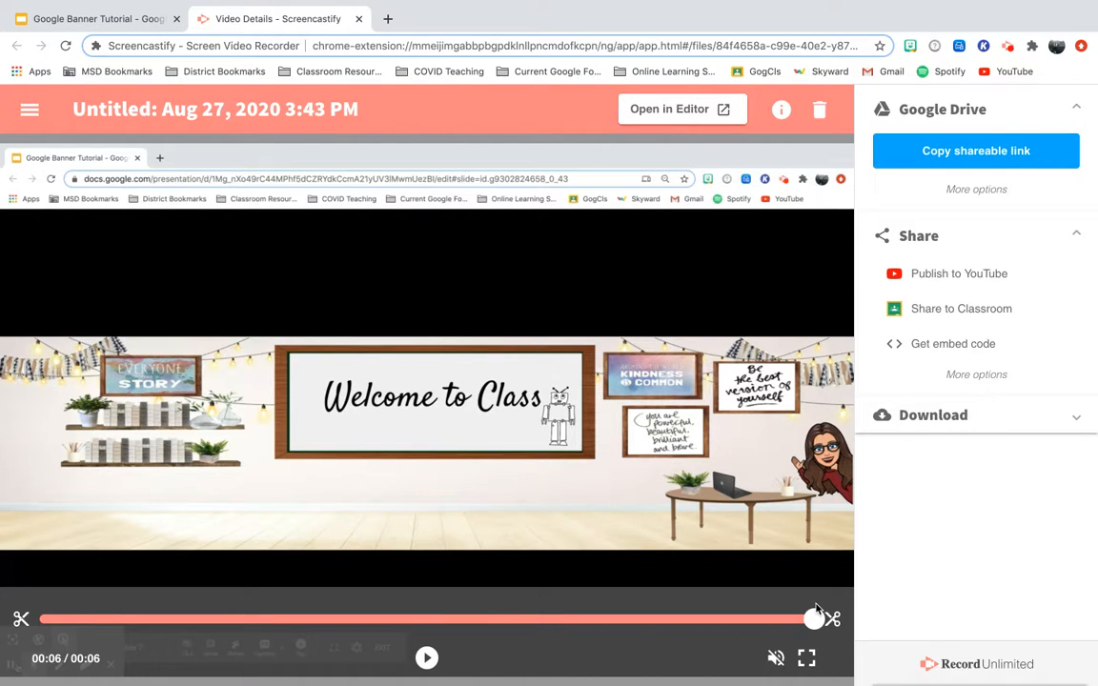
{"action": "left_click", "coordinate": [427, 659]}
{"action": "left_click", "coordinate": [21, 619]}
{"action": "left_click_drag", "start_coordinate": [21, 619], "coordinate": [46, 620]}
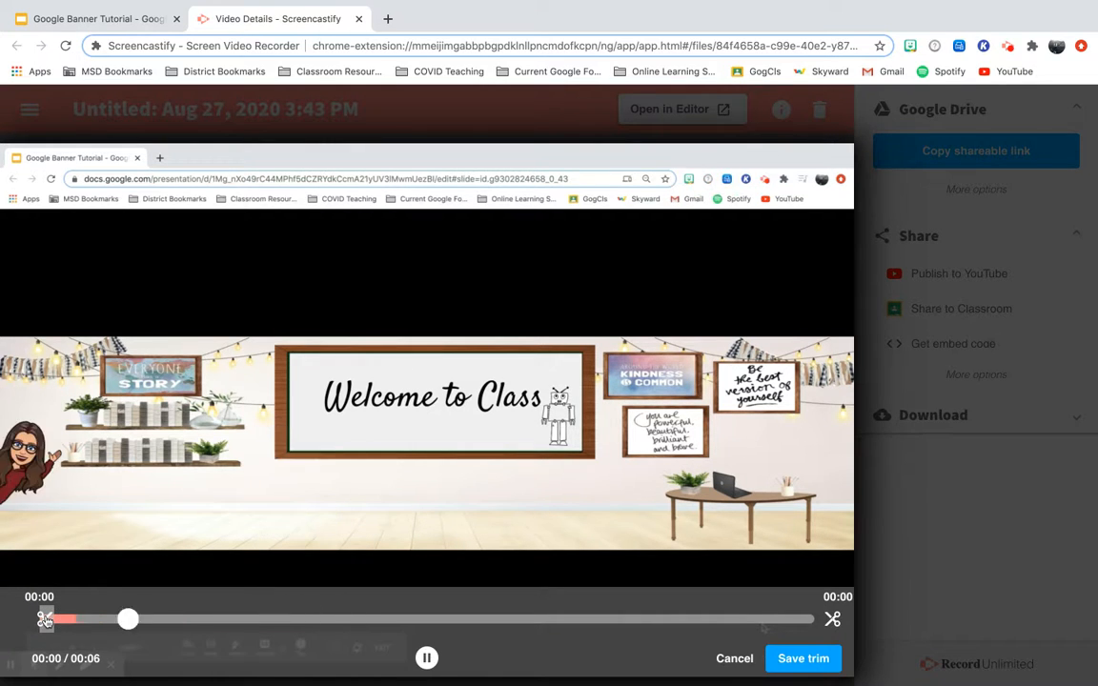
{"action": "left_click", "coordinate": [426, 658]}
{"action": "left_click_drag", "start_coordinate": [226, 620], "coordinate": [200, 620]}
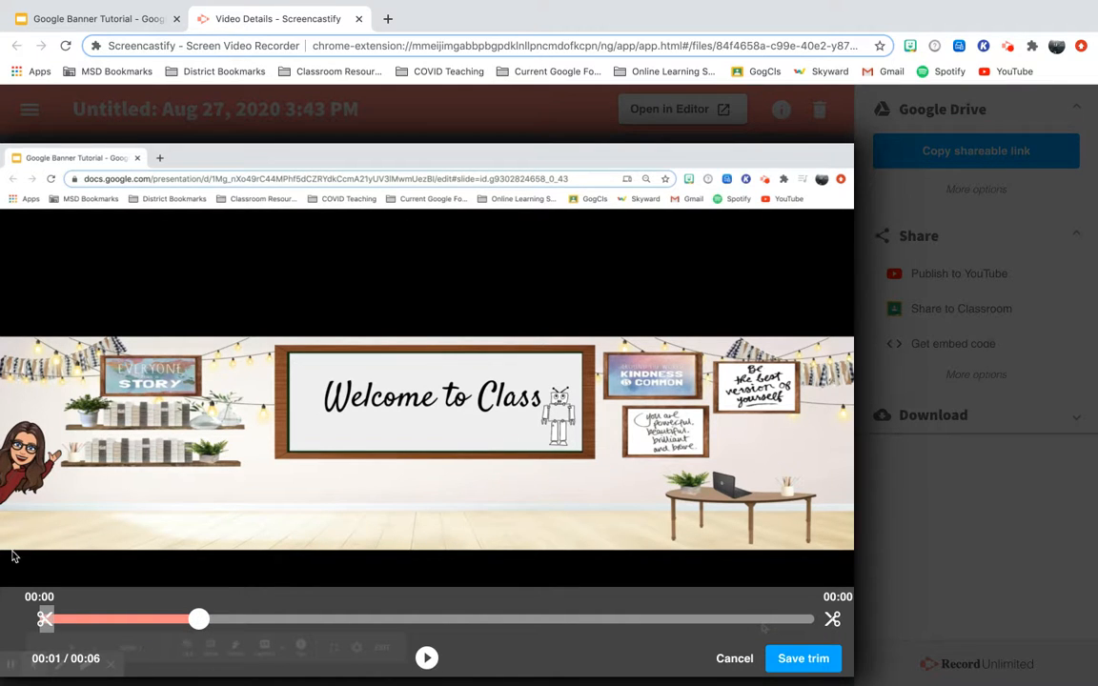
{"action": "left_click_drag", "start_coordinate": [44, 619], "coordinate": [93, 622]}
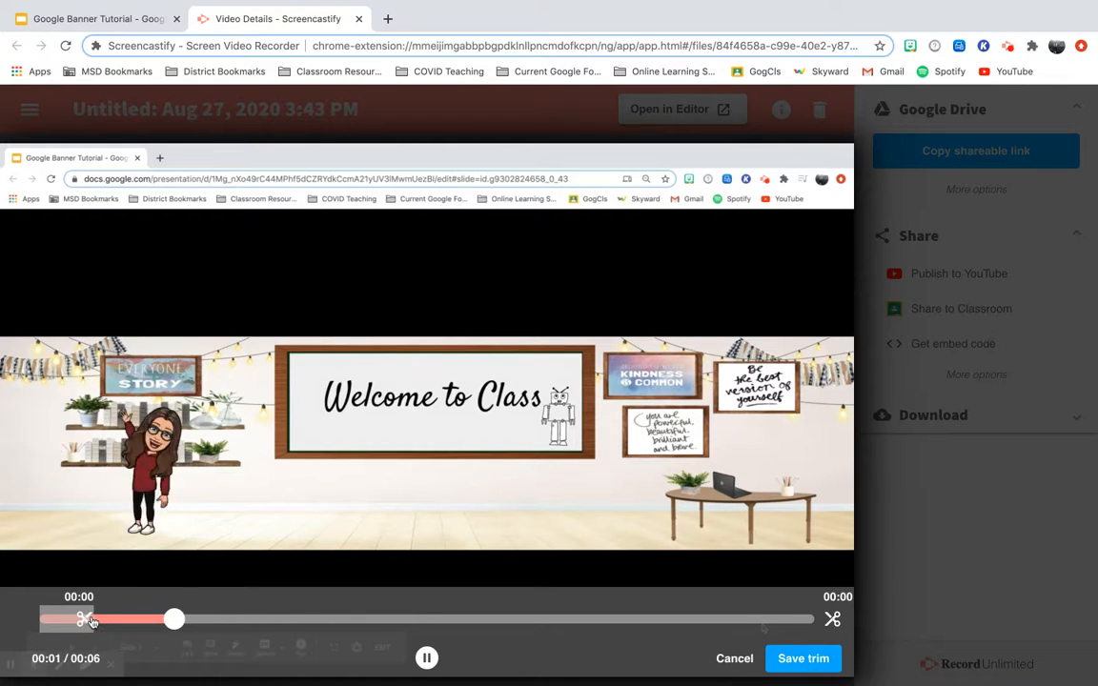
Set the trim end to 00:04 to cut the idle ending, then save the trim over the original video.
{"action": "left_click", "coordinate": [426, 660]}
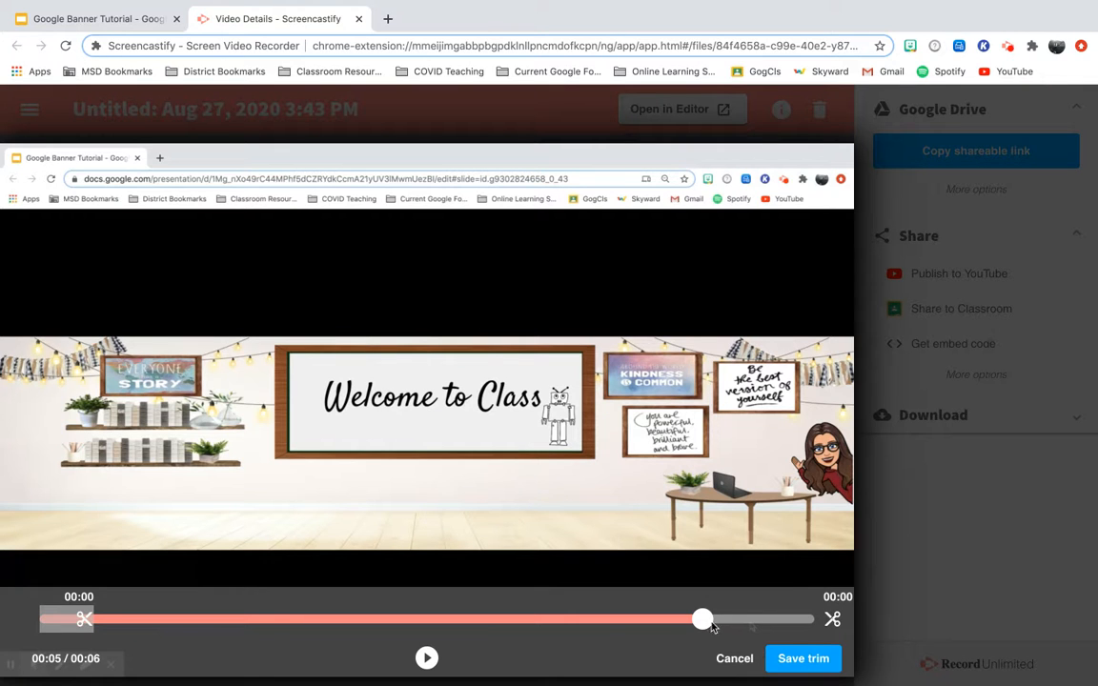
{"action": "left_click_drag", "start_coordinate": [832, 619], "coordinate": [684, 620]}
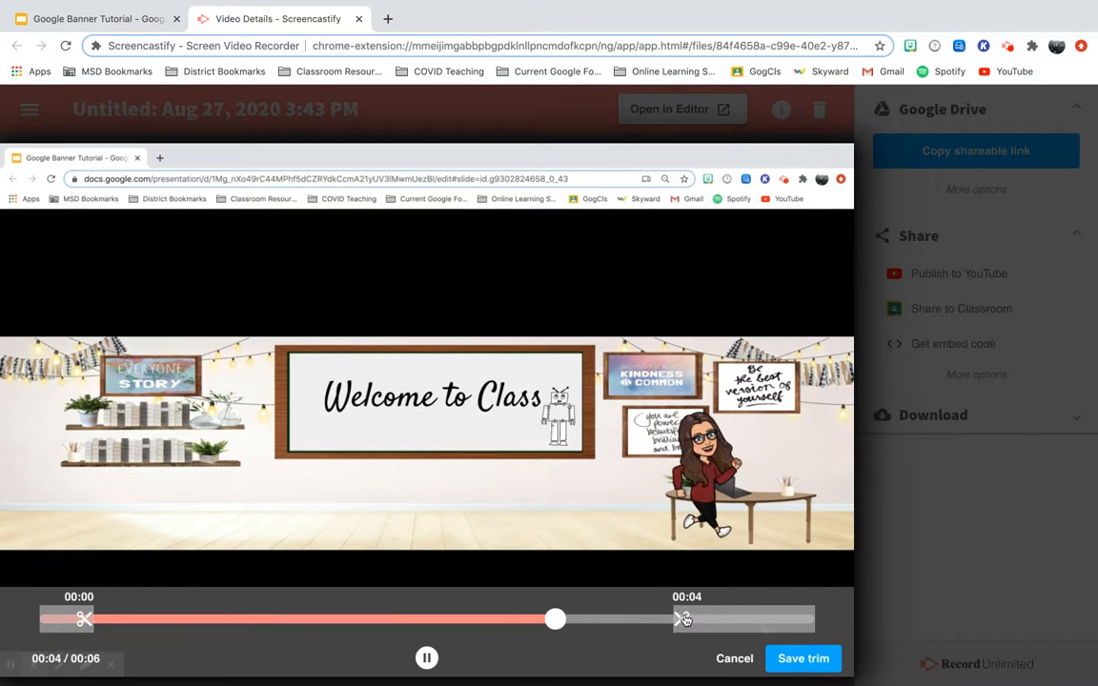
{"action": "left_click_drag", "start_coordinate": [684, 619], "coordinate": [658, 620]}
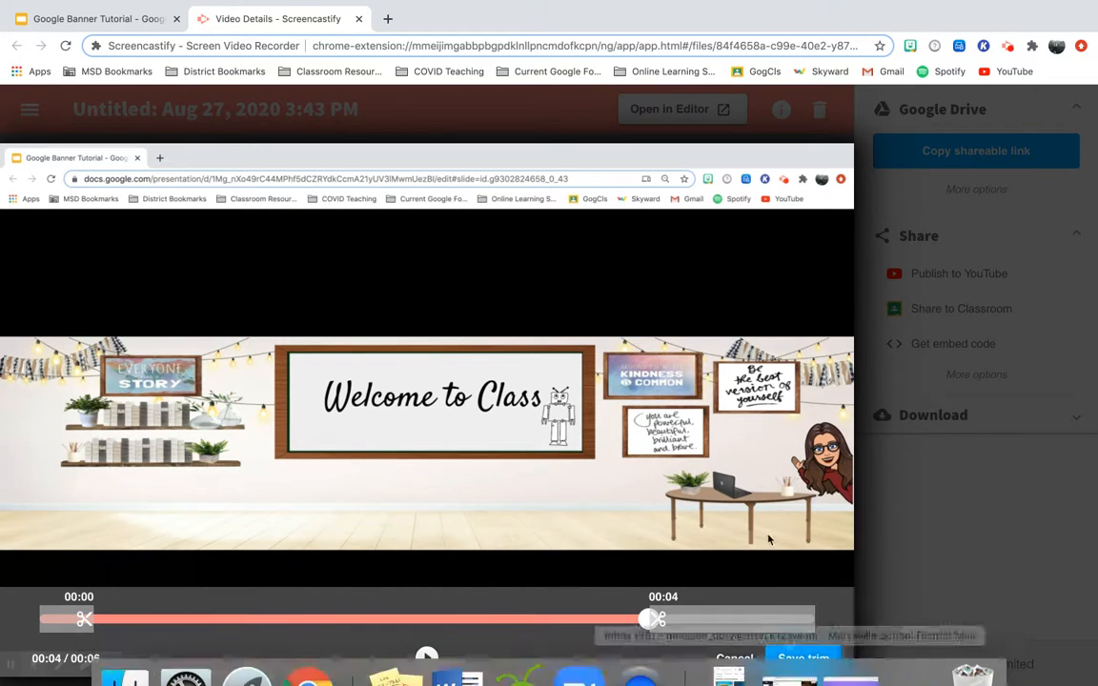
{"action": "left_click", "coordinate": [787, 658]}
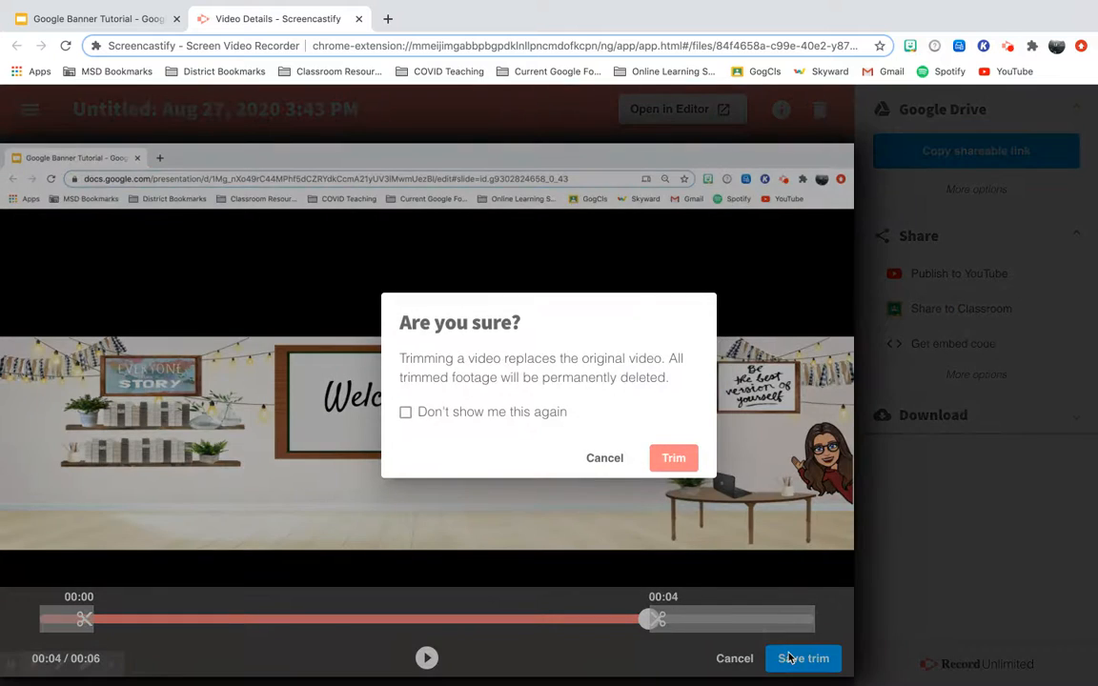
{"action": "left_click", "coordinate": [667, 458]}
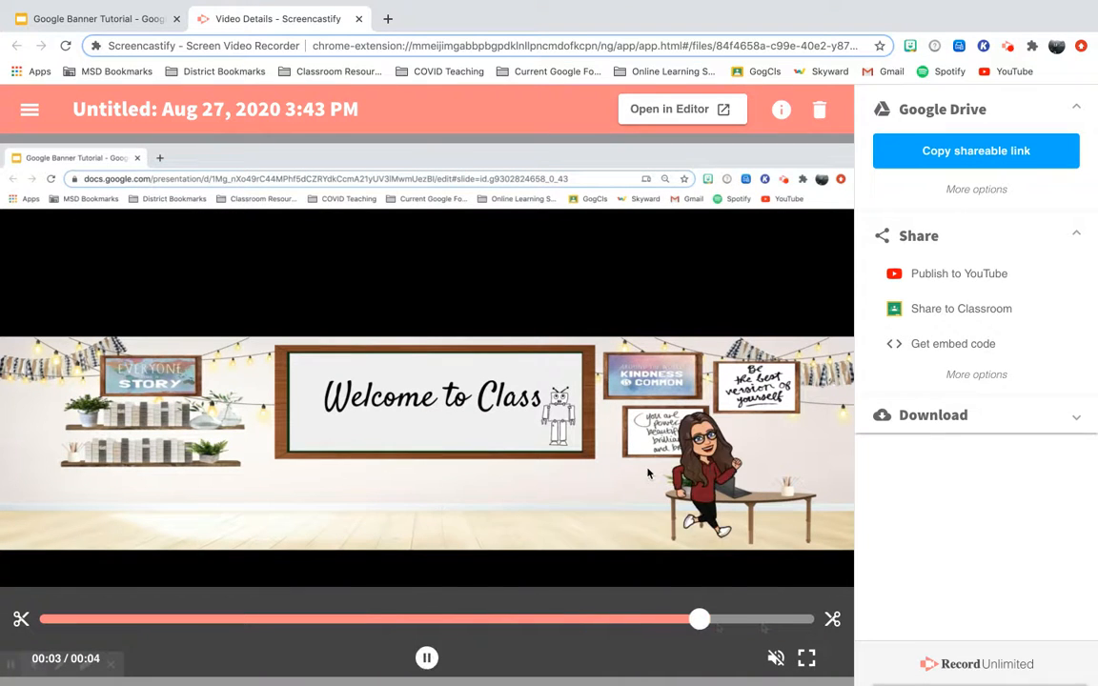
Rename the video as "Google Classroom Banner (Robotics)".
{"action": "left_click", "coordinate": [365, 107]}
{"action": "triple_click", "coordinate": [365, 108]}
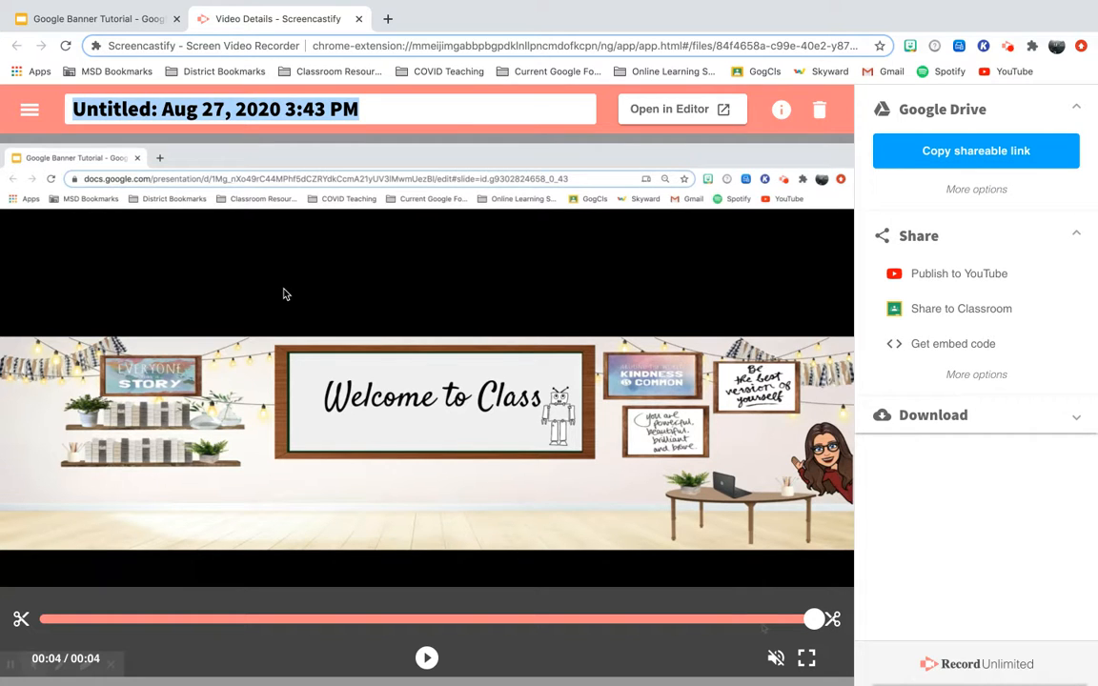
{"action": "type", "text": "Goo gle Classto"}
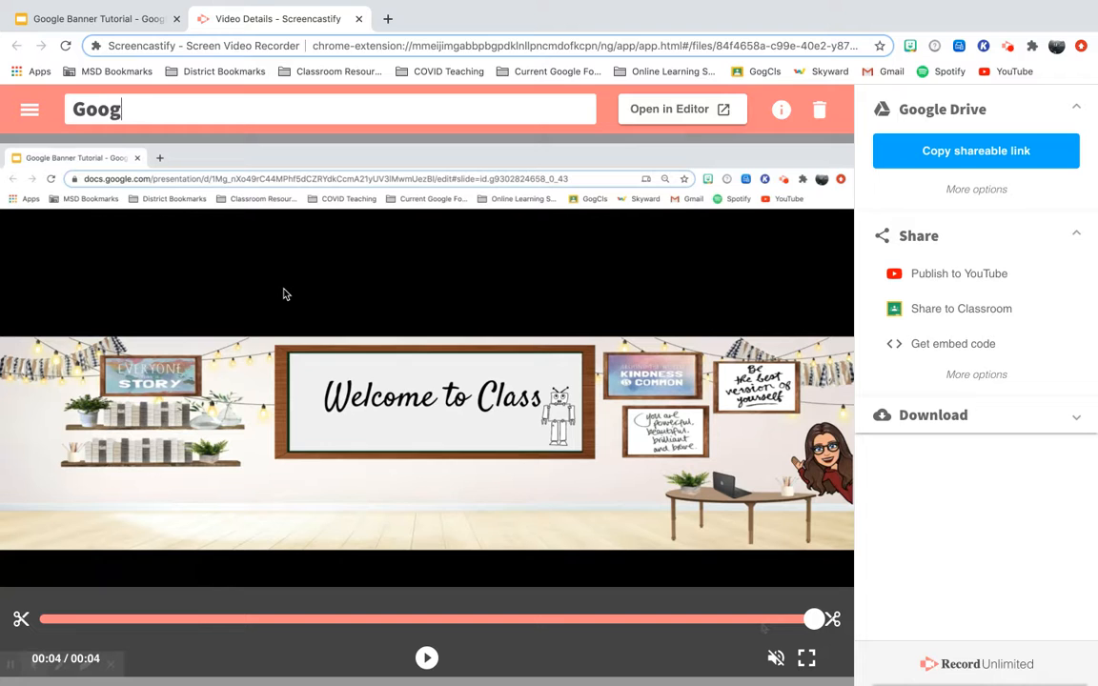
{"action": "key", "text": "BackSpace"}
{"action": "key", "text": "BackSpace"}
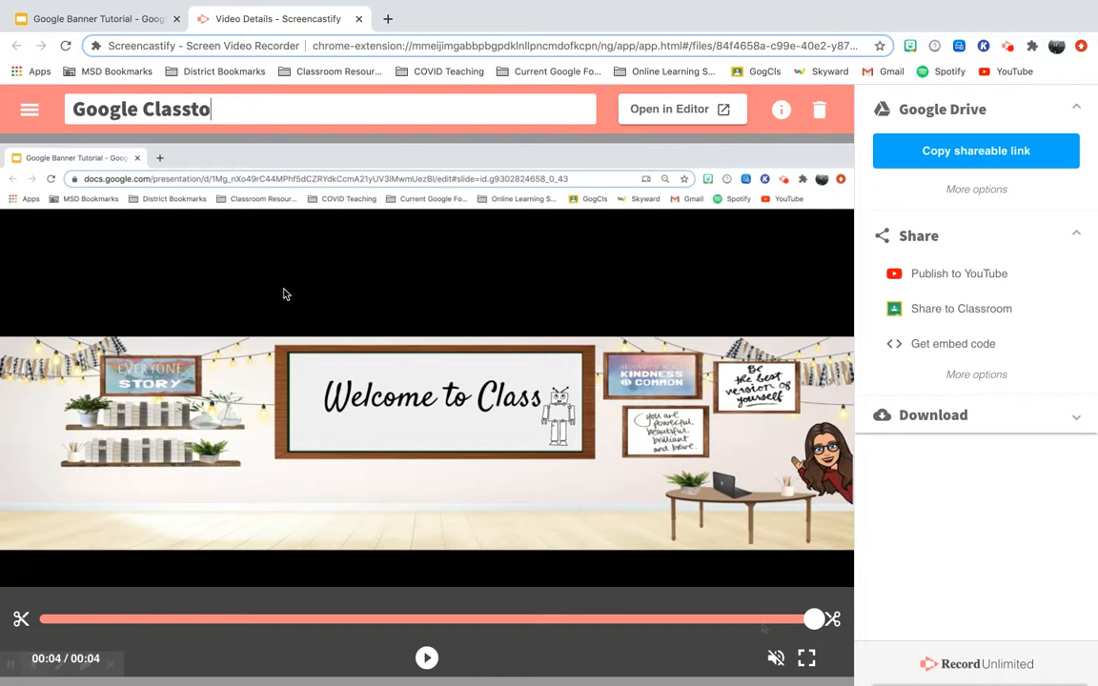
{"action": "type", "text": "room Banne"}
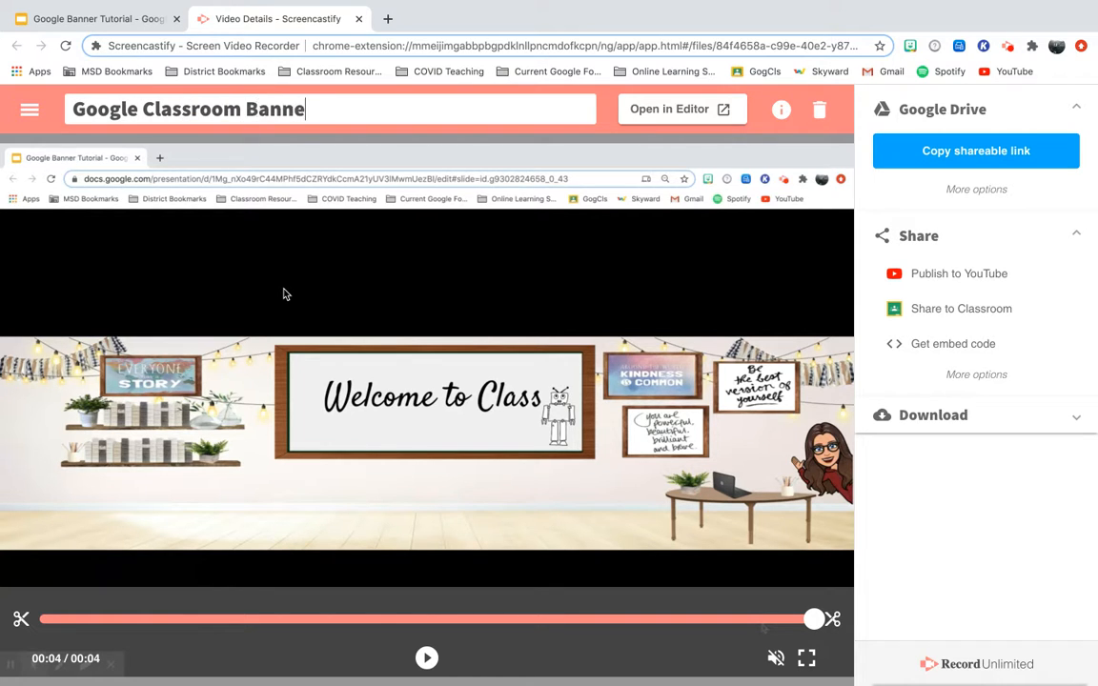
{"action": "type", "text": "r (Robotics)"}
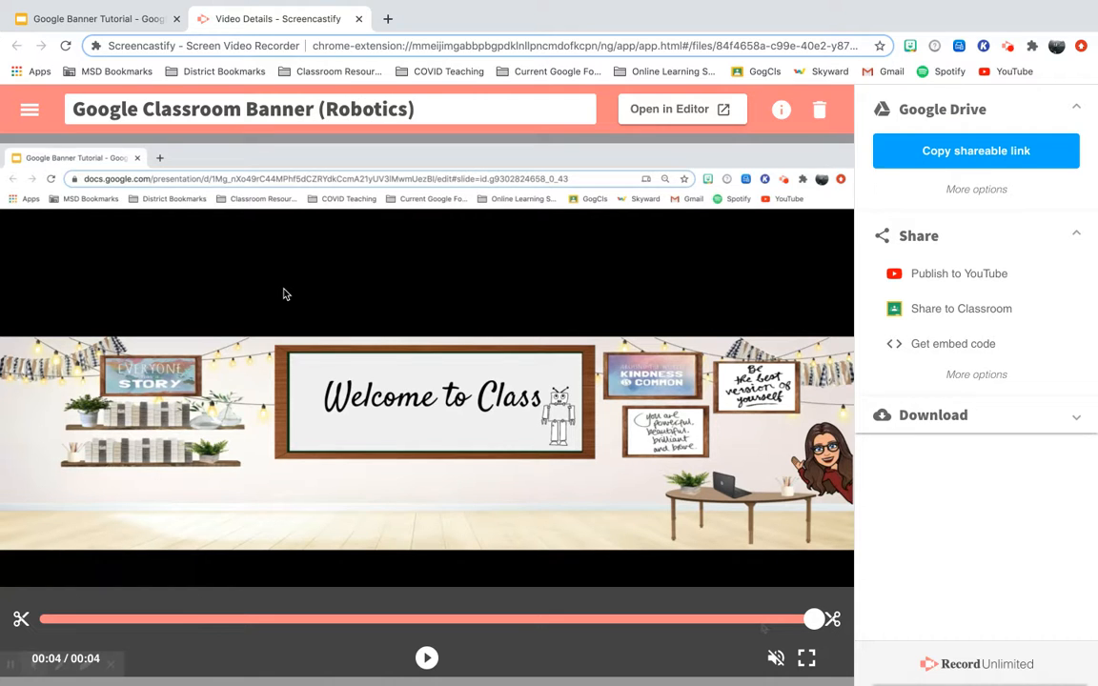
{"action": "left_click", "coordinate": [424, 309]}
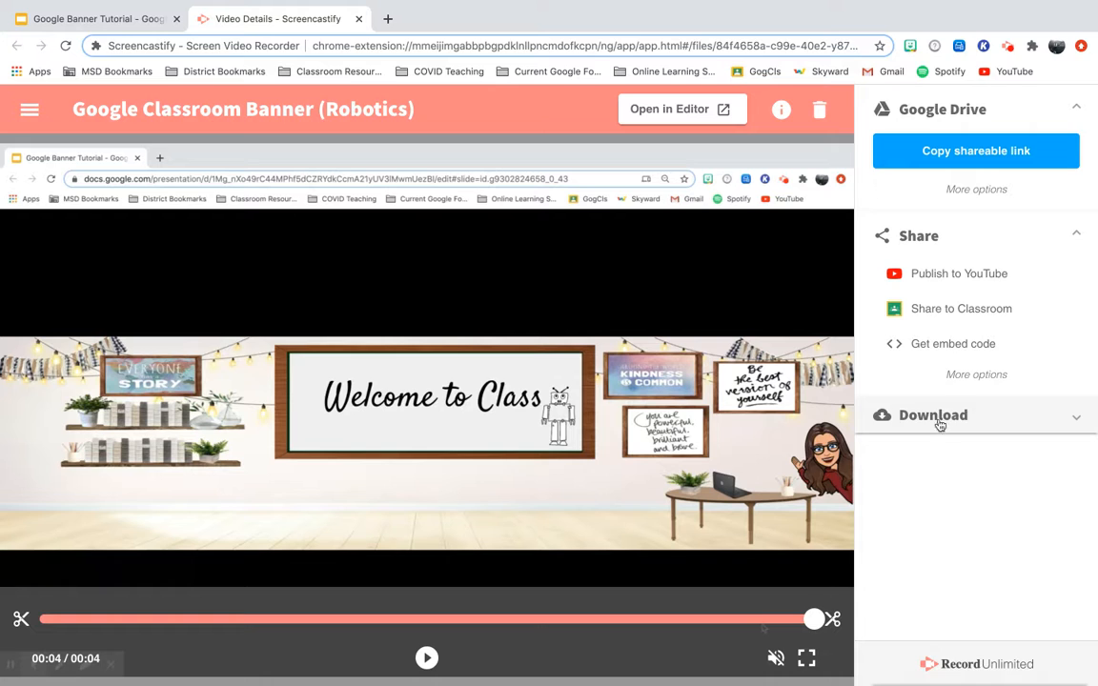
Export the video as an animated GIF at a size of about 1007×630 px.
{"action": "left_click", "coordinate": [1021, 431]}
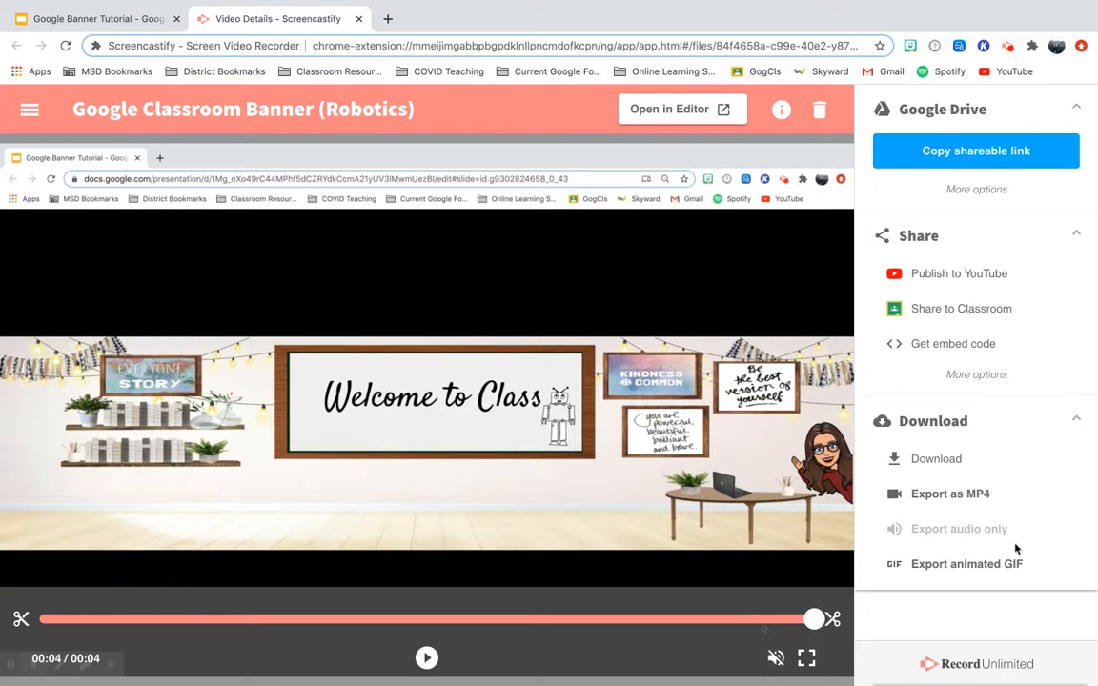
{"action": "left_click", "coordinate": [949, 573]}
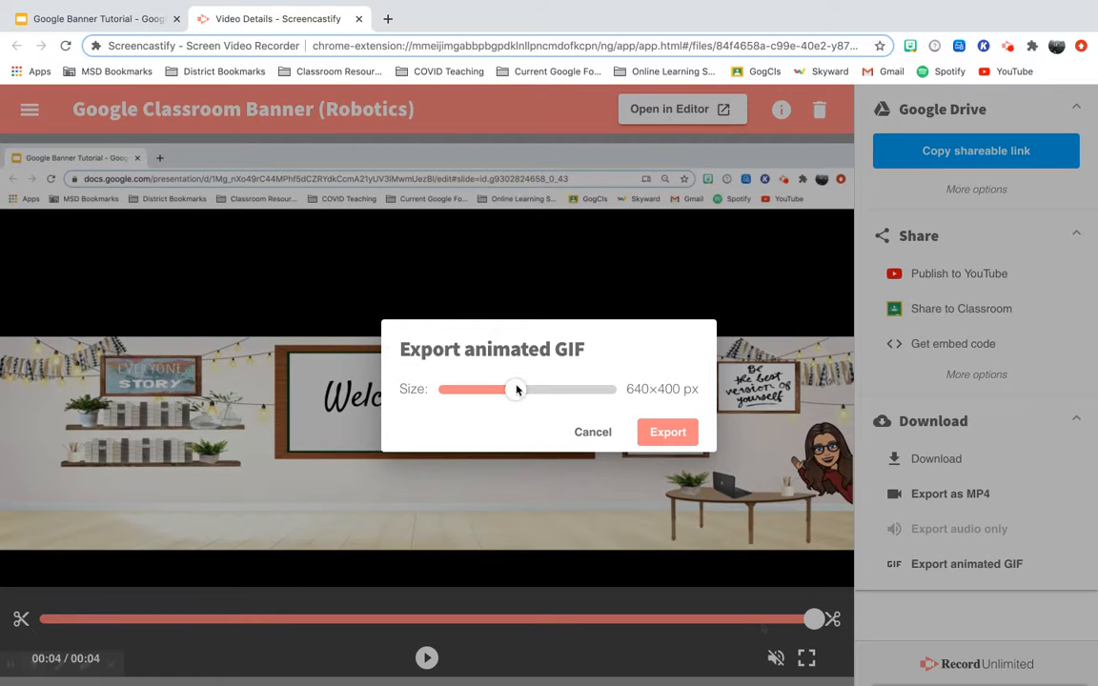
{"action": "left_click_drag", "start_coordinate": [516, 389], "coordinate": [562, 387]}
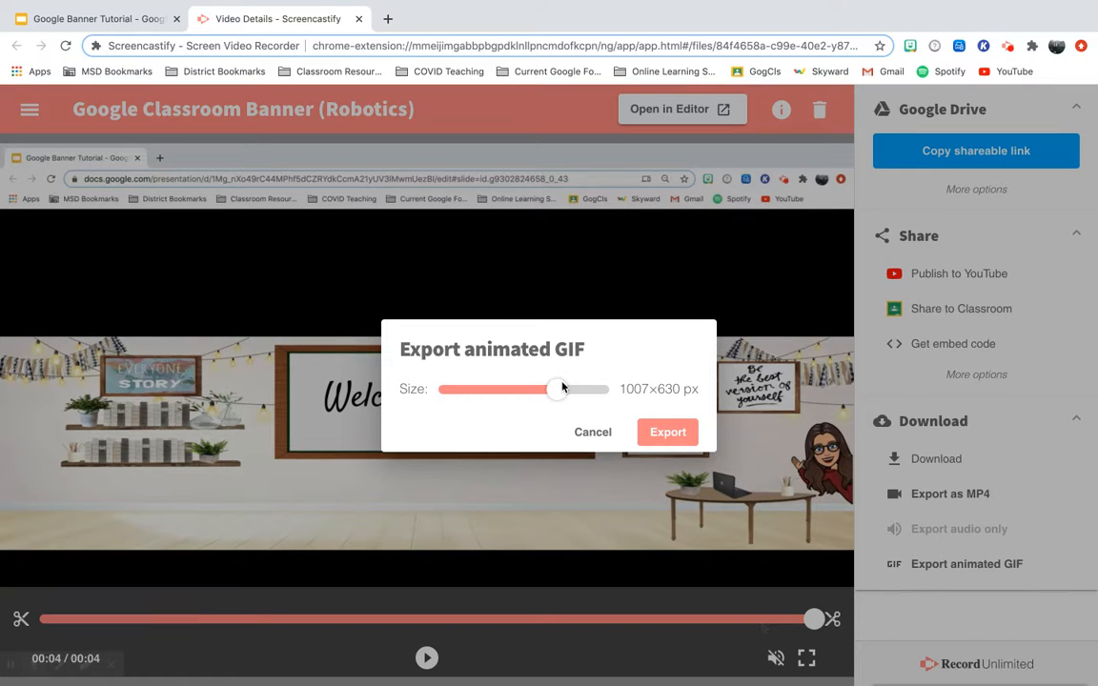
{"action": "left_click_drag", "start_coordinate": [563, 386], "coordinate": [562, 393]}
{"action": "left_click", "coordinate": [667, 434]}
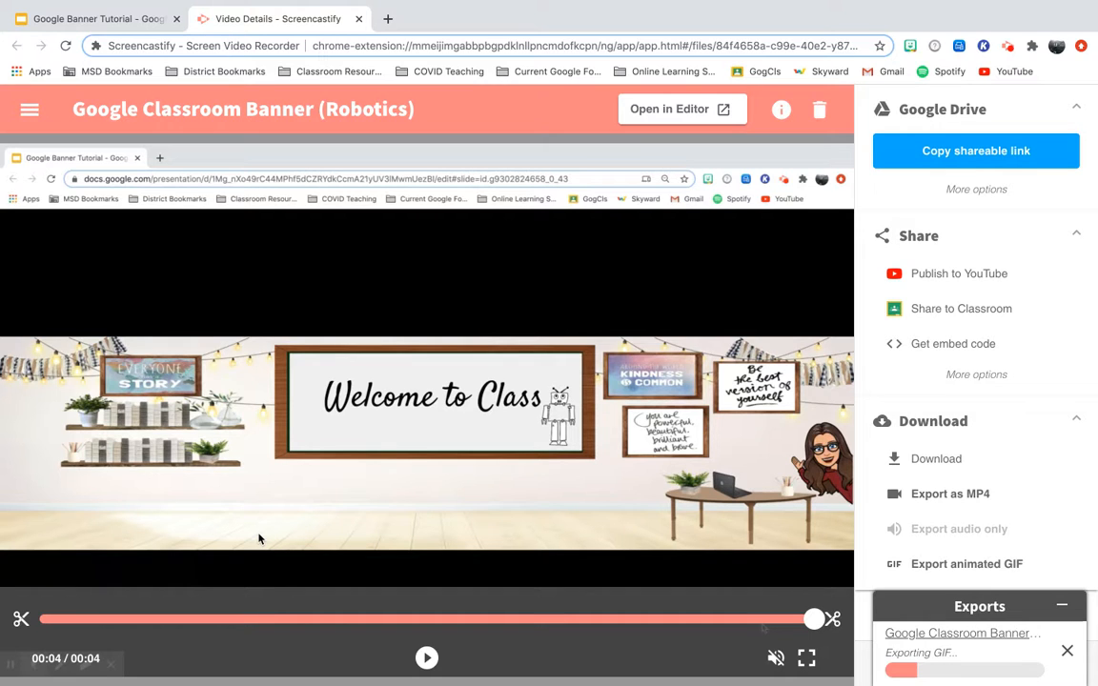
Download the exported banner GIF to the computer.
{"action": "left_click", "coordinate": [1006, 48]}
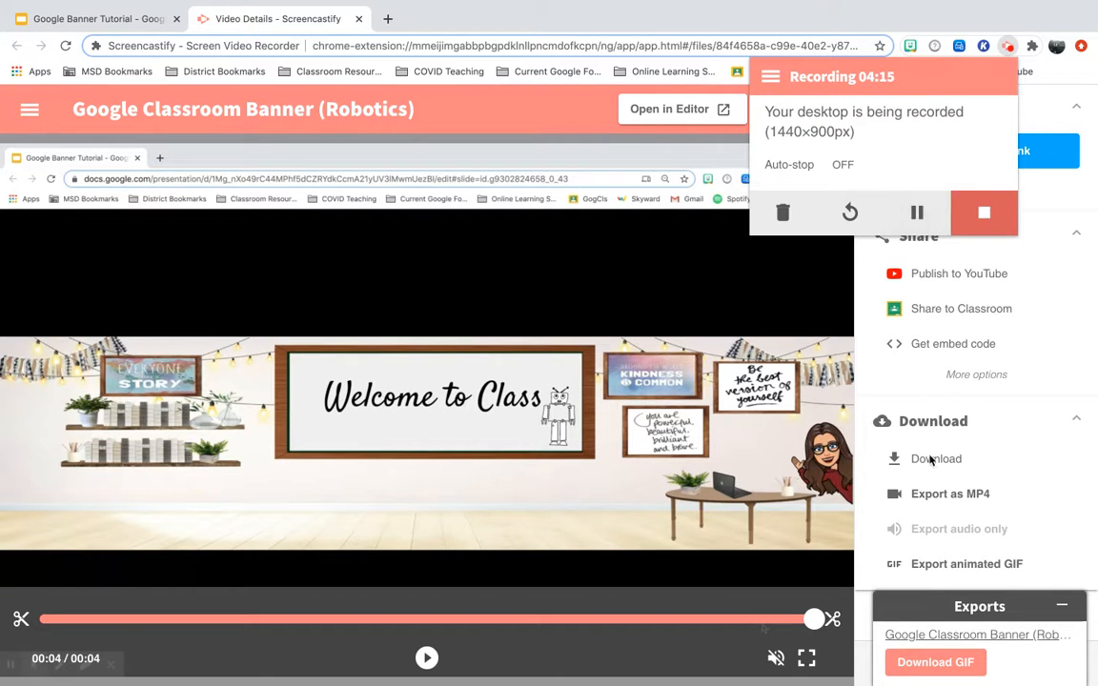
{"action": "left_click", "coordinate": [932, 669]}
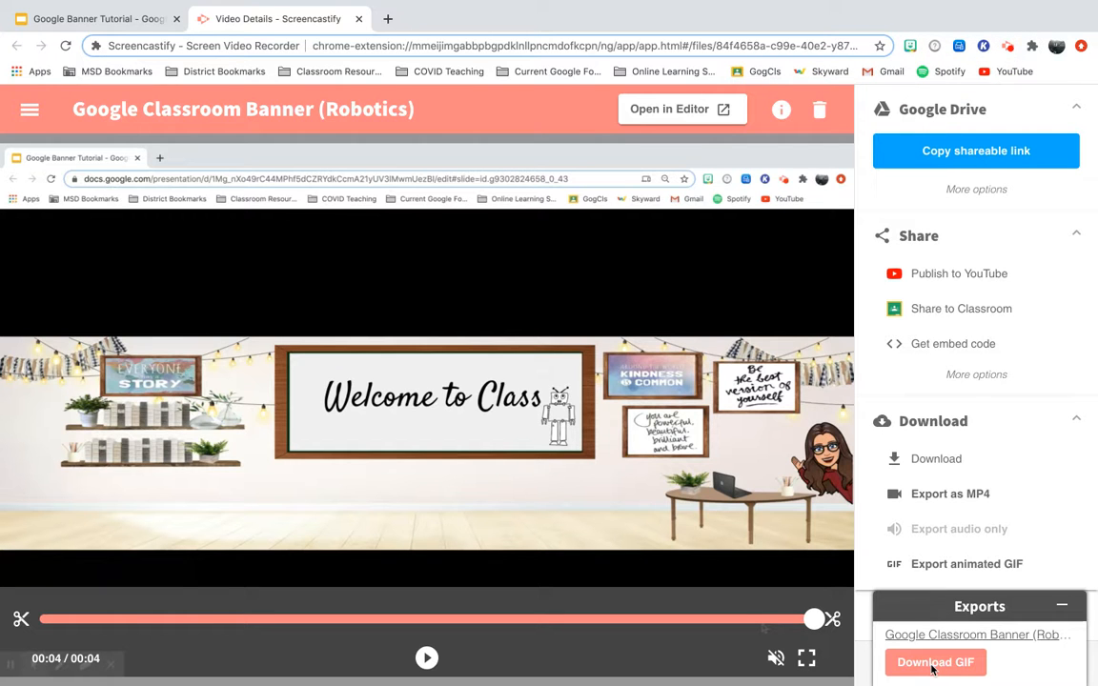
{"action": "left_click", "coordinate": [952, 662]}
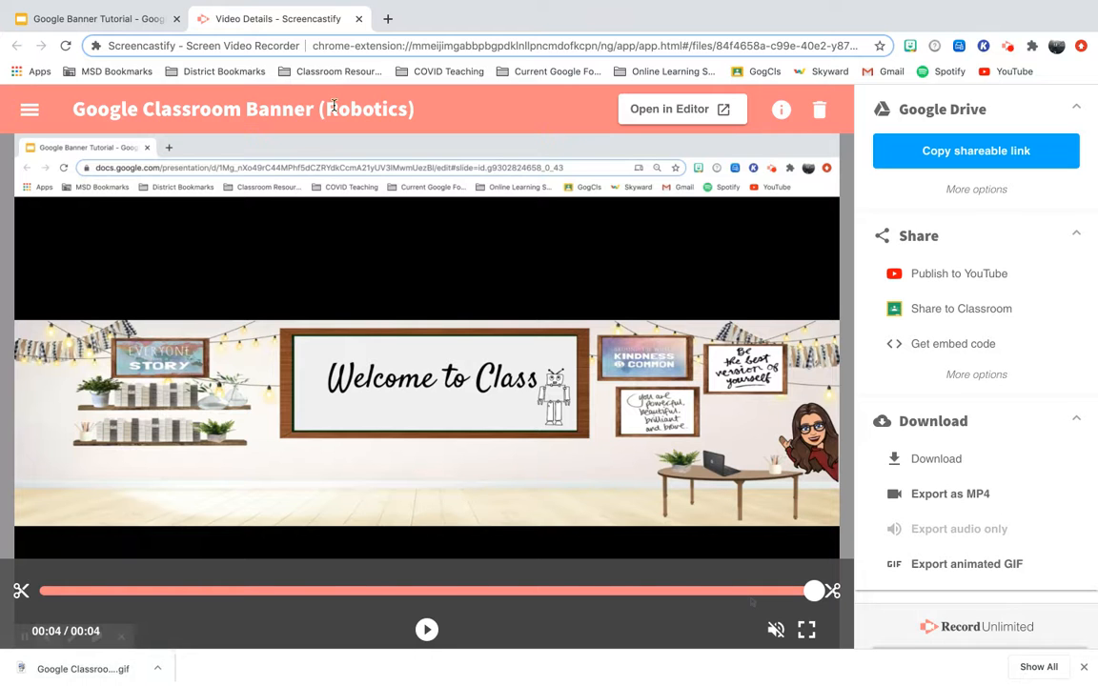
Switch to Google Classroom in a new browser tab and open the TEST RUN class.
{"action": "left_click", "coordinate": [386, 18]}
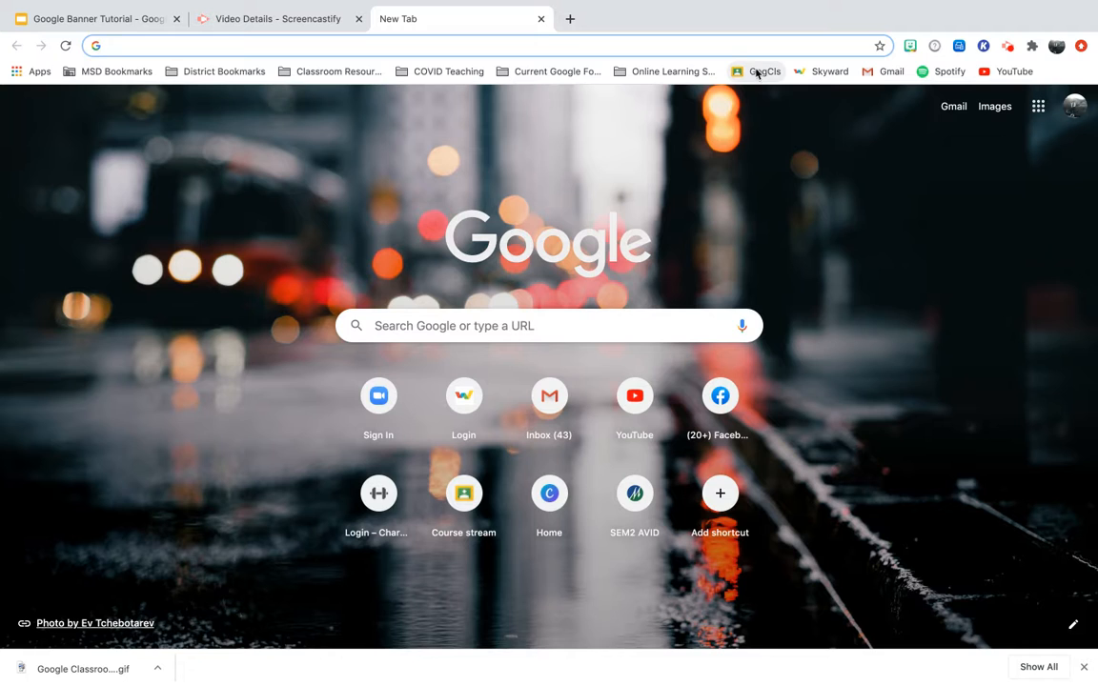
{"action": "left_click", "coordinate": [753, 72]}
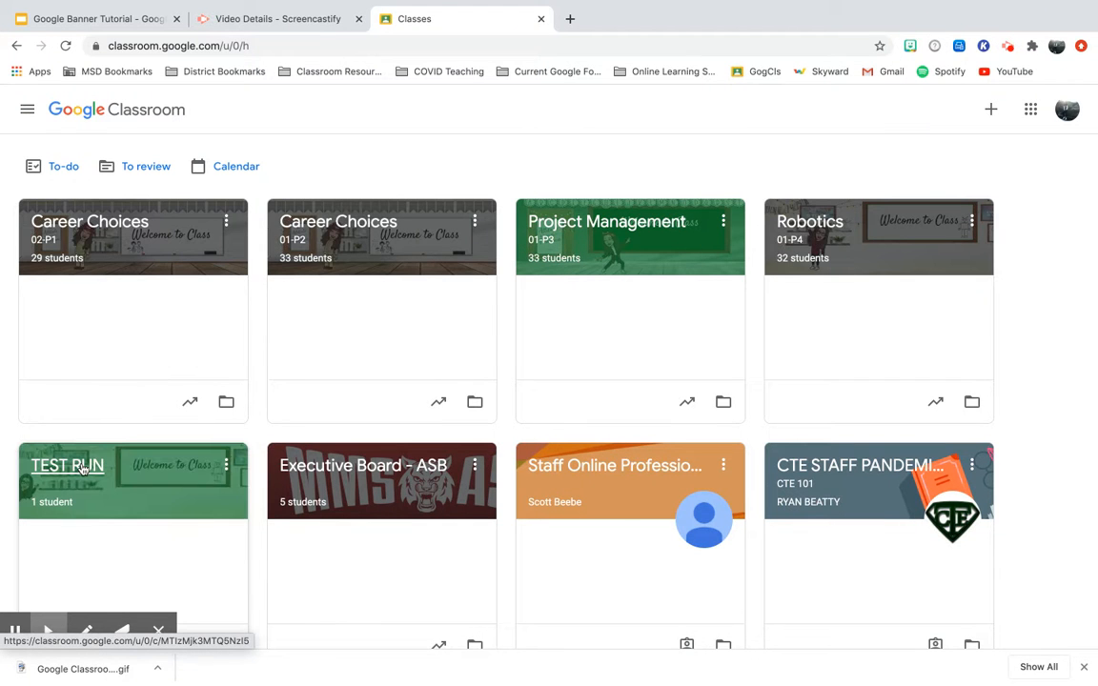
{"action": "left_click", "coordinate": [82, 468]}
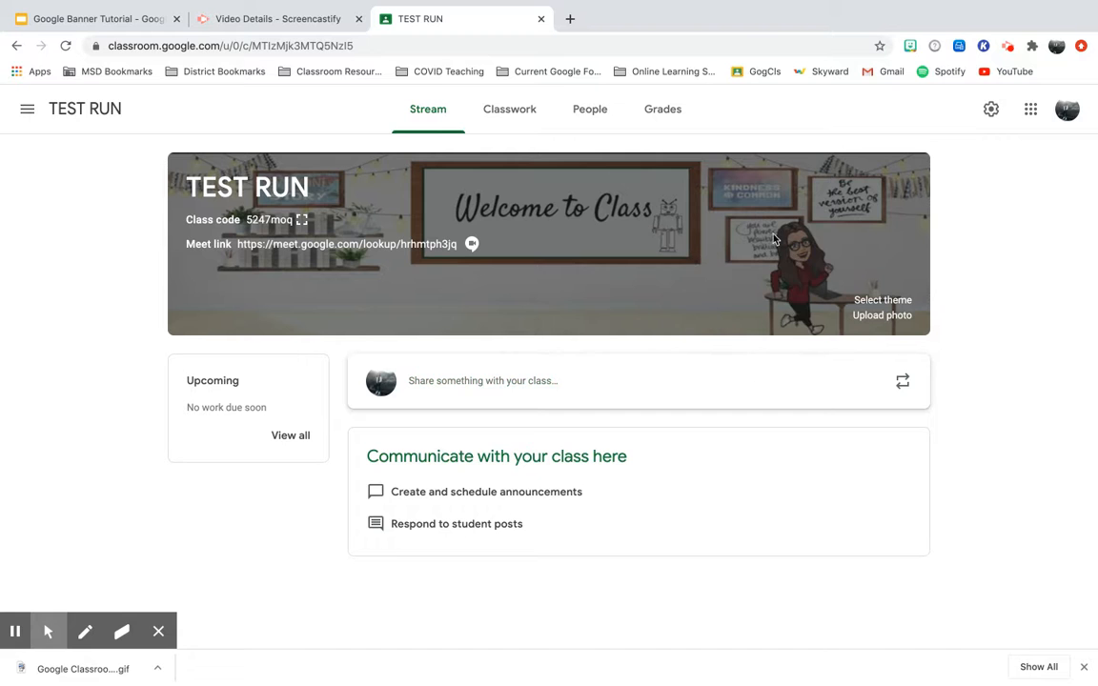
Upload the downloaded Google Classroom Banner (Robotics).gif as the photo for the class header.
{"action": "left_click", "coordinate": [881, 315]}
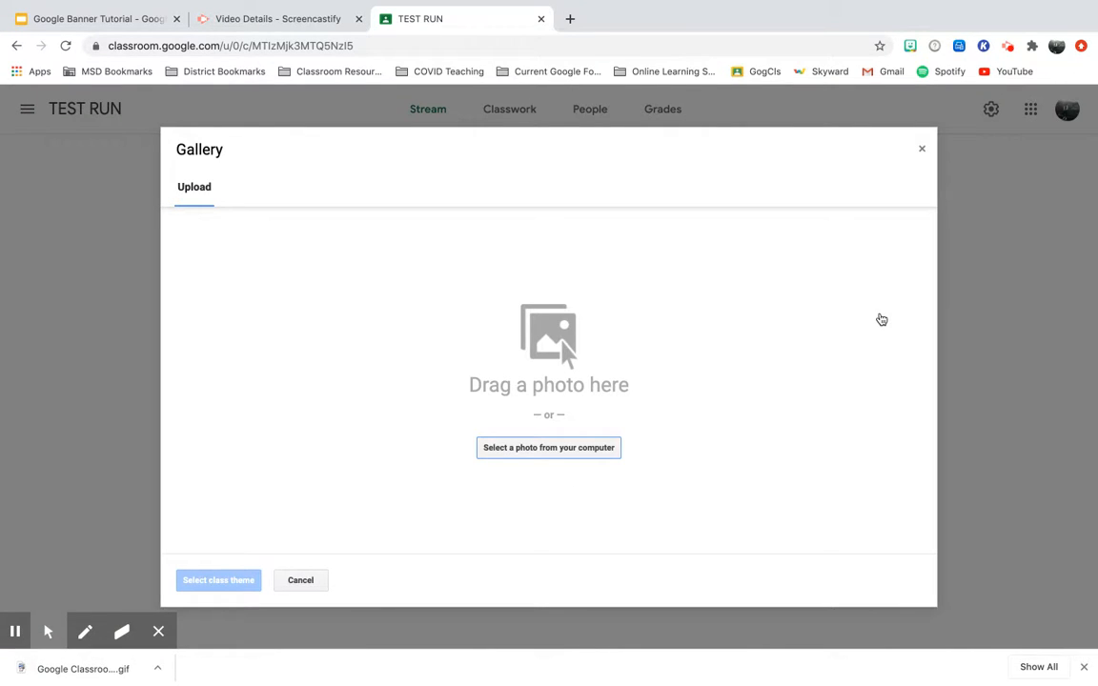
{"action": "left_click", "coordinate": [922, 149]}
{"action": "left_click", "coordinate": [873, 319]}
{"action": "left_click_drag", "start_coordinate": [111, 669], "coordinate": [412, 416]}
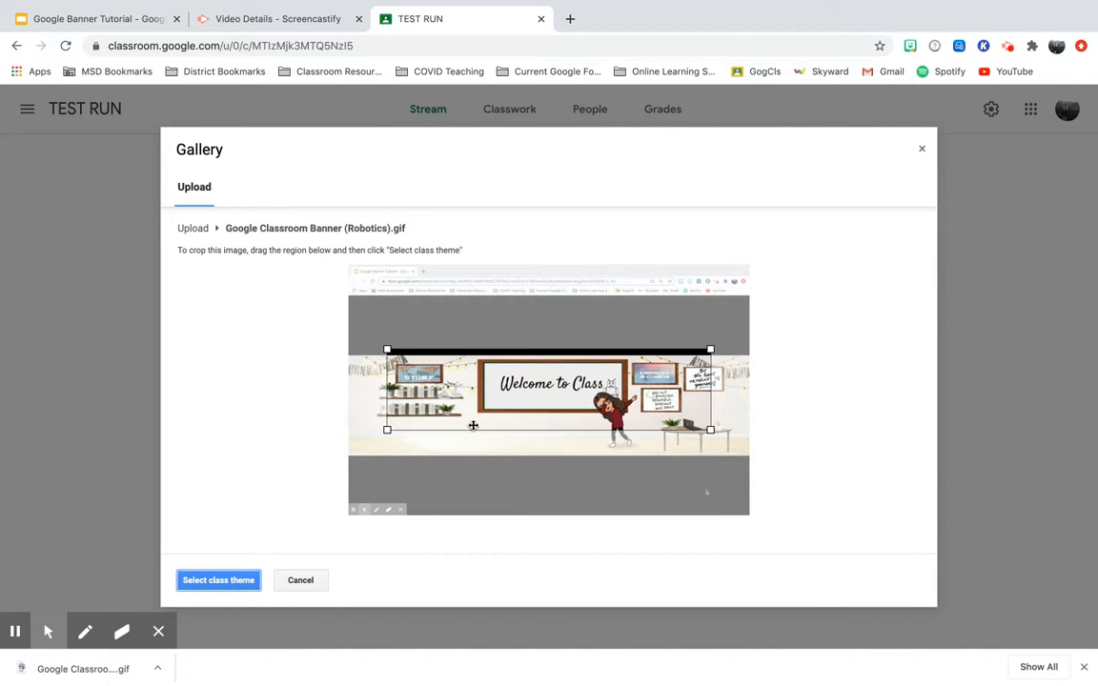
Crop the GIF to the full-width classroom scene without the black bars and apply it as the class theme.
{"action": "left_click_drag", "start_coordinate": [387, 430], "coordinate": [351, 466]}
{"action": "left_click_drag", "start_coordinate": [391, 426], "coordinate": [354, 453]}
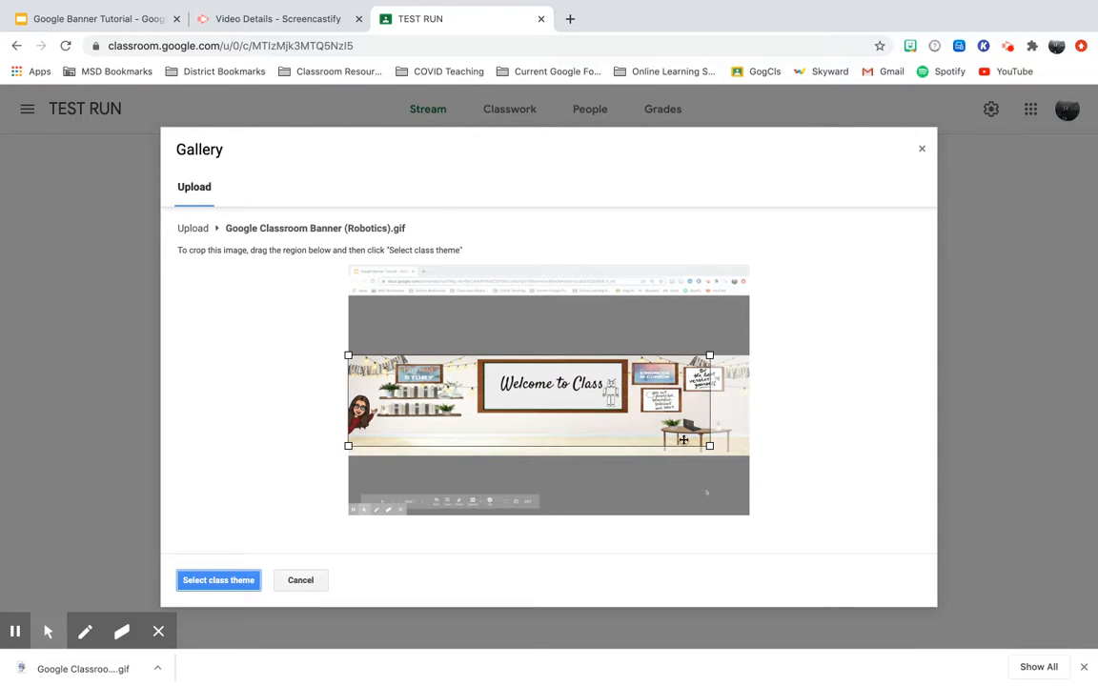
{"action": "left_click_drag", "start_coordinate": [709, 446], "coordinate": [768, 465]}
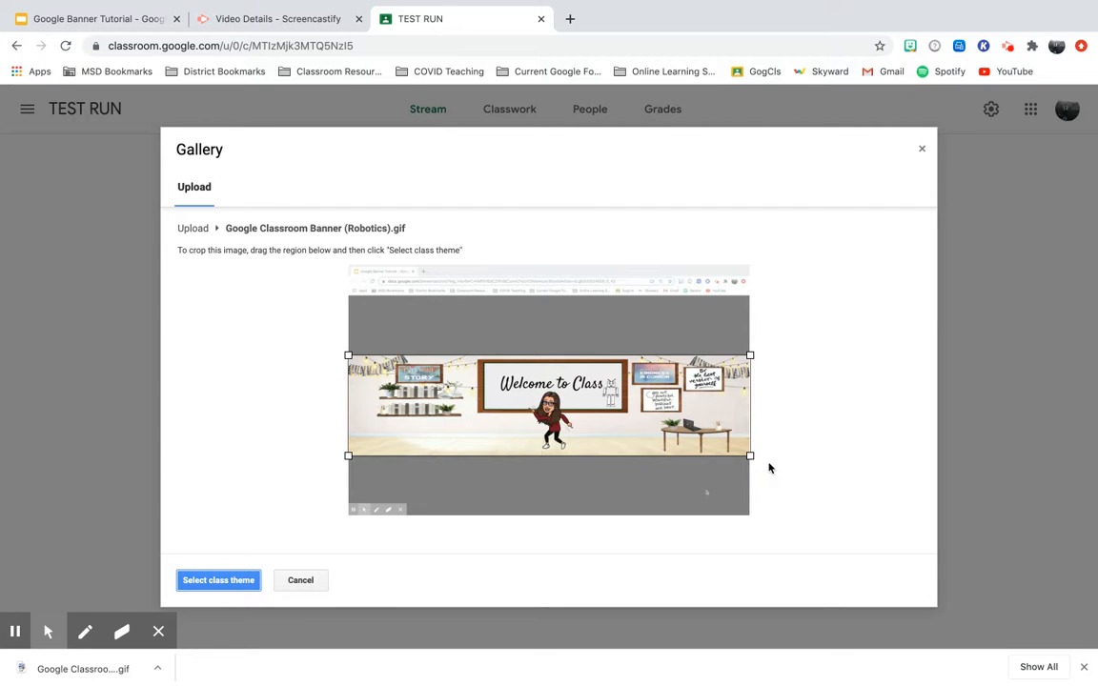
{"action": "left_click", "coordinate": [638, 435]}
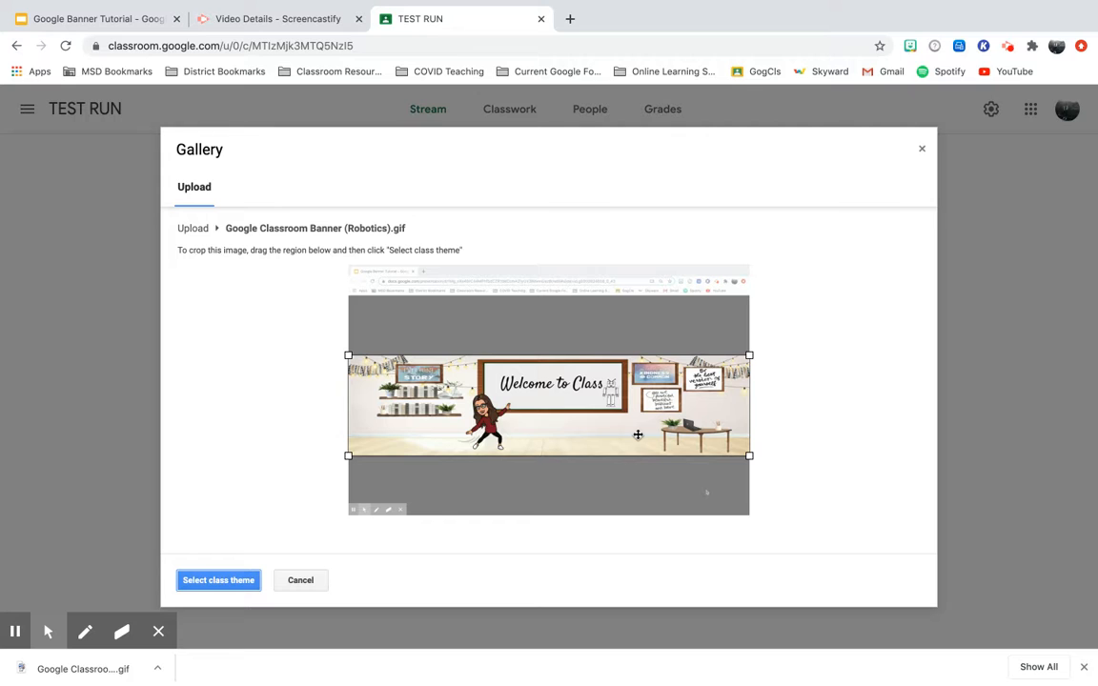
{"action": "left_click", "coordinate": [218, 580]}
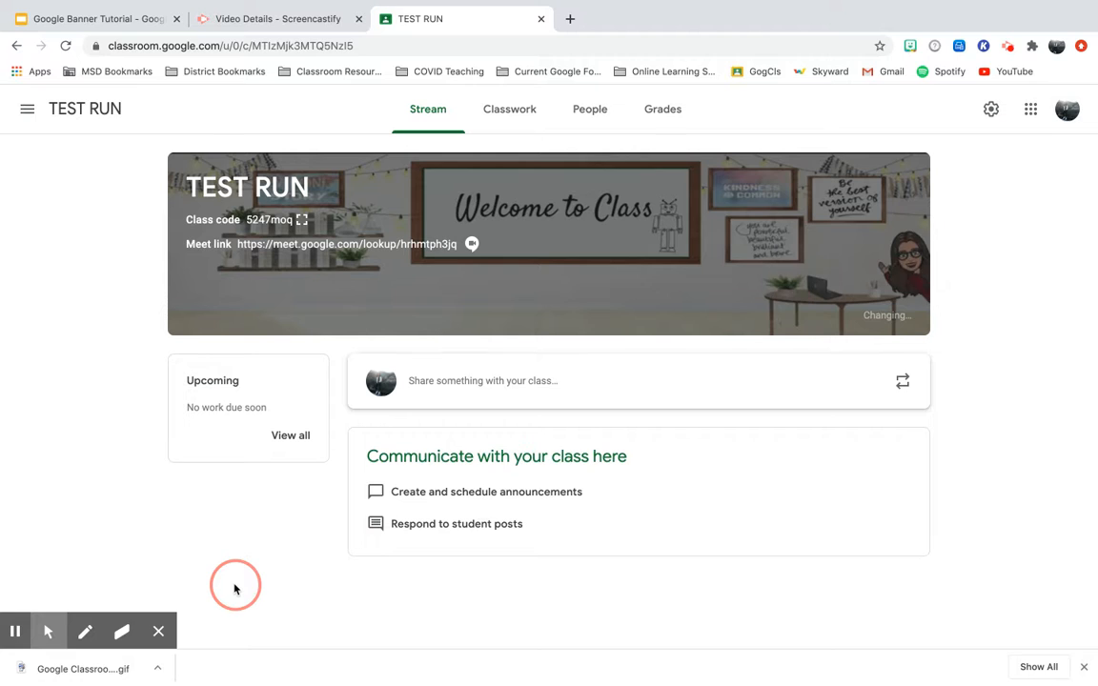